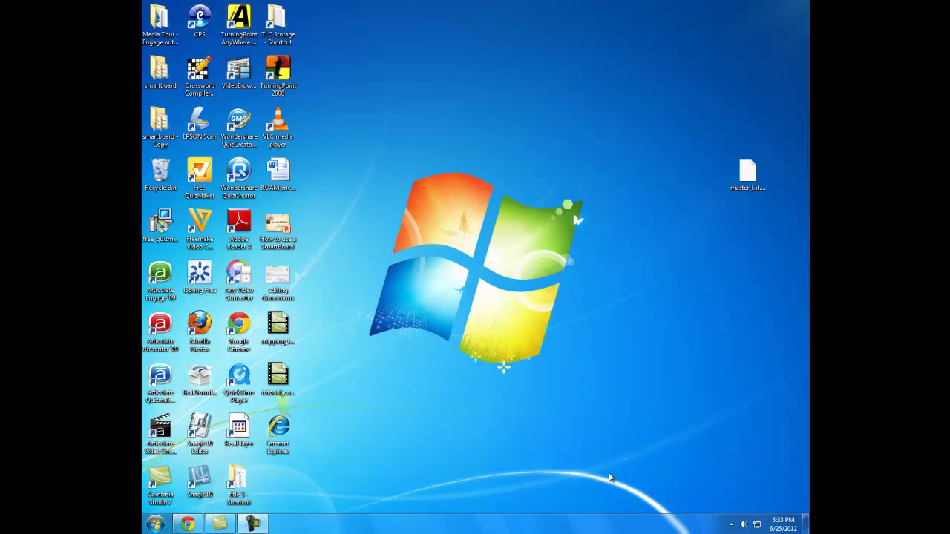
- Launch TurningPoint AnyWhere 2008 and open master_list.tpl from the Desktop for editing
{"action": "left_click", "coordinate": [156, 527]}
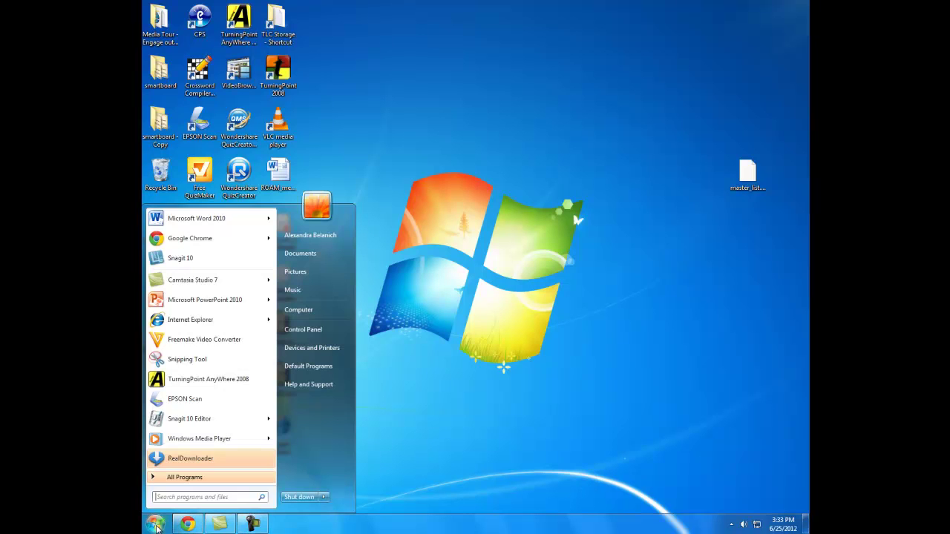
{"action": "left_click", "coordinate": [217, 383]}
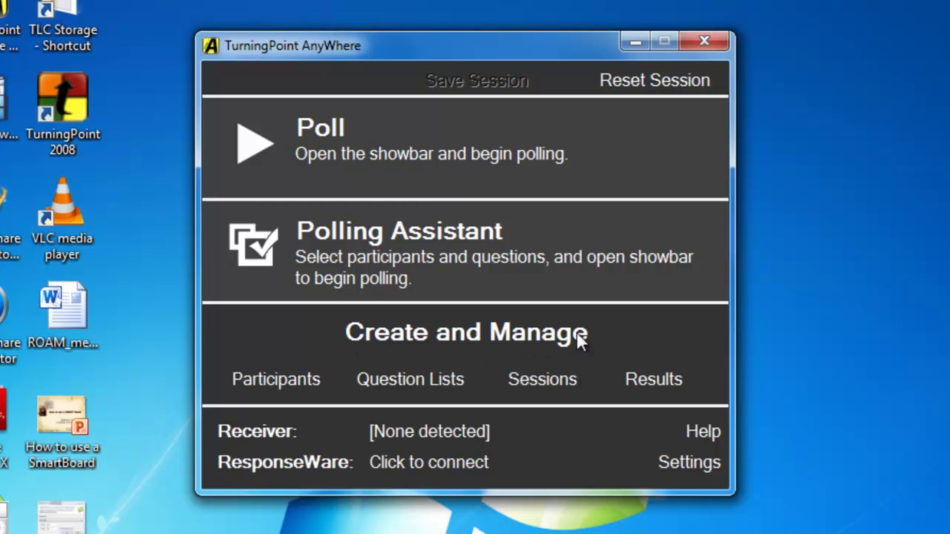
{"action": "left_click", "coordinate": [267, 392]}
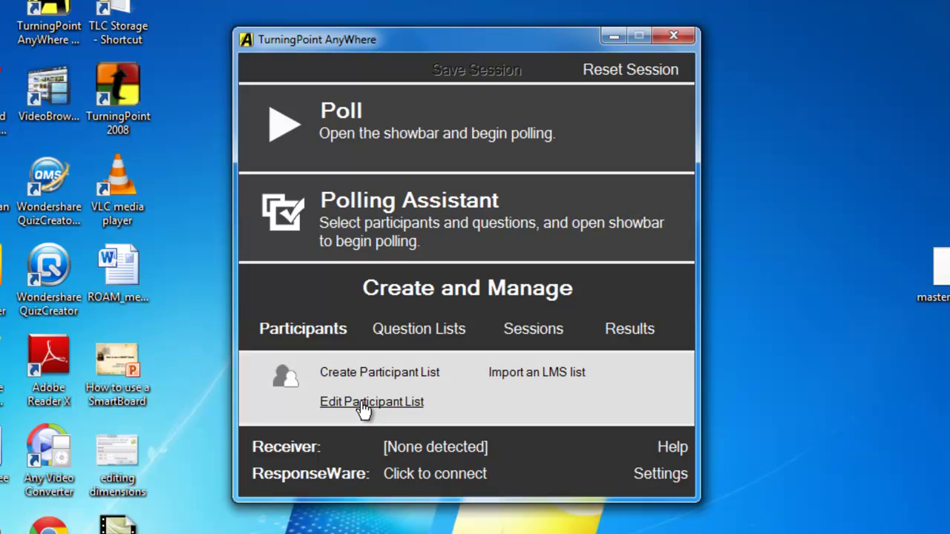
{"action": "left_click", "coordinate": [364, 405]}
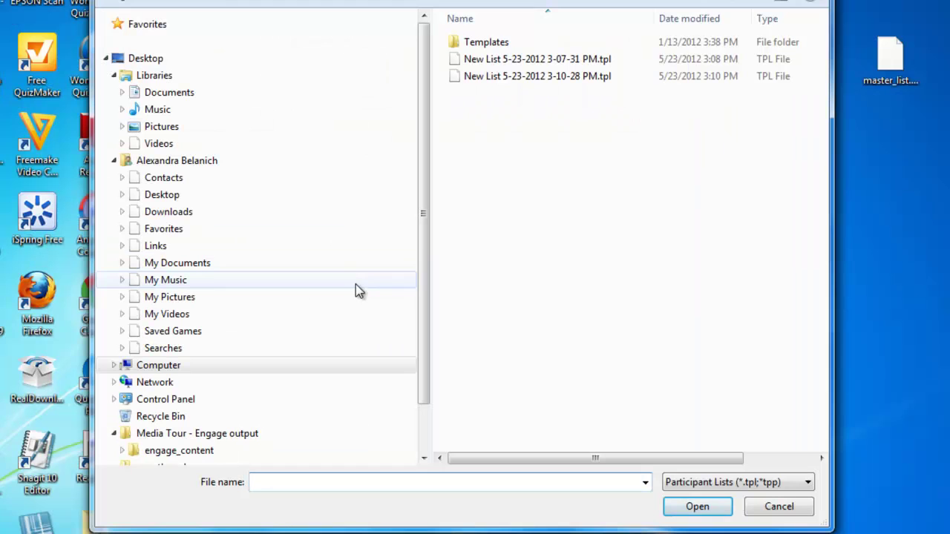
{"action": "left_click", "coordinate": [149, 60]}
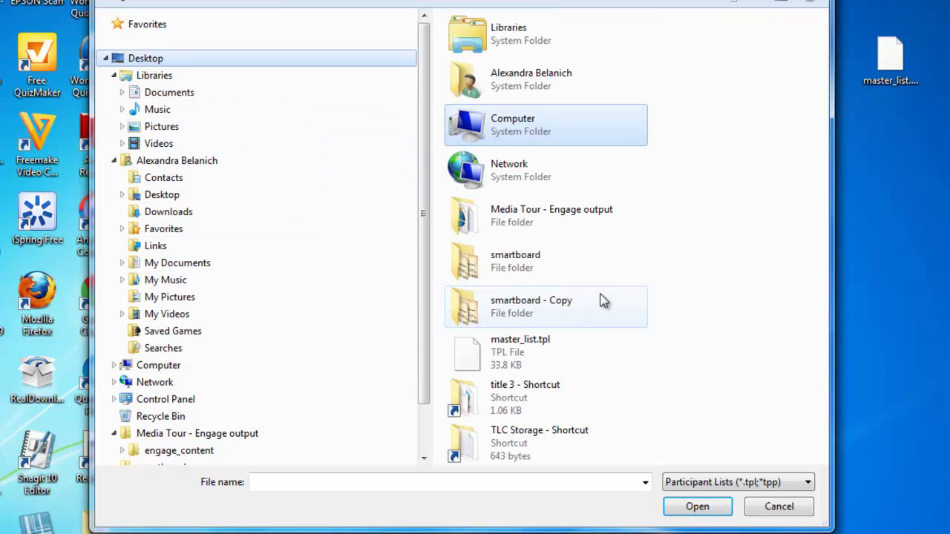
{"action": "left_click", "coordinate": [529, 350]}
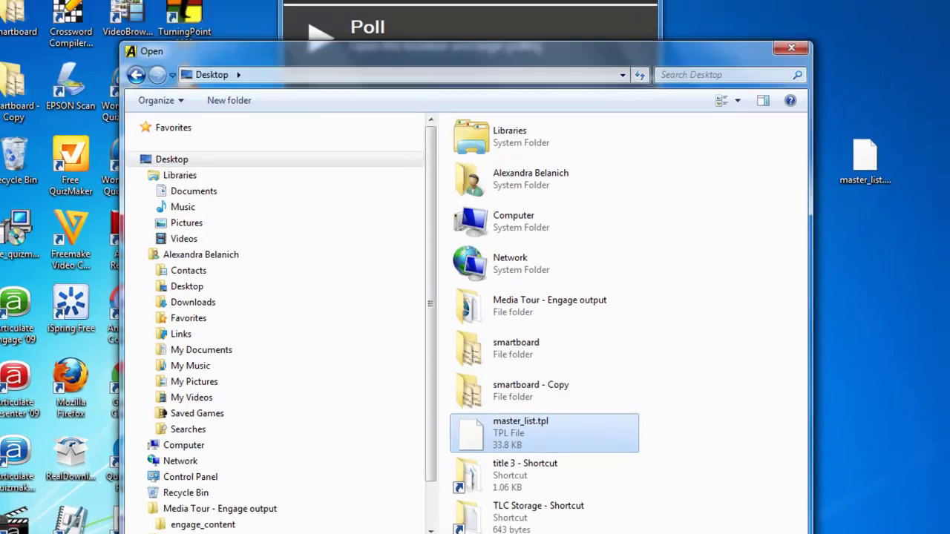
{"action": "left_click", "coordinate": [701, 512]}
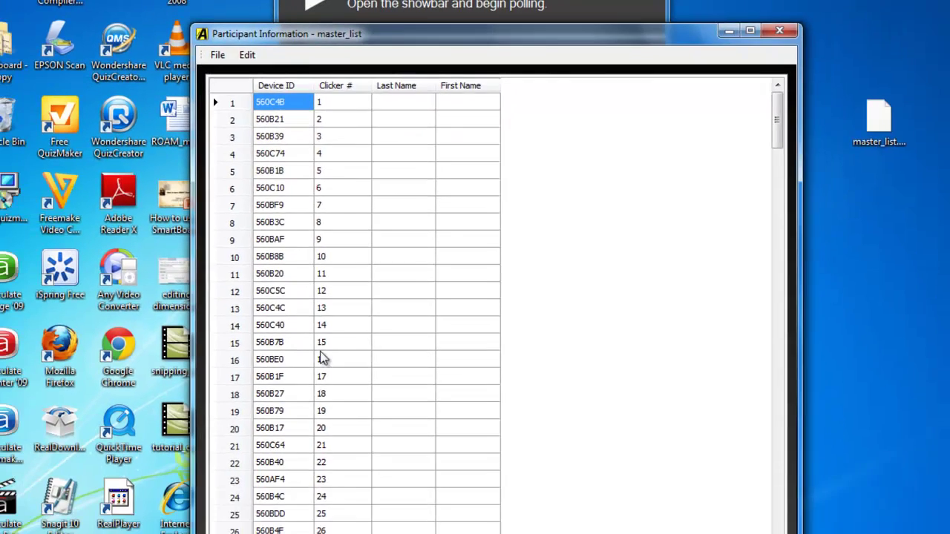
- Select rows 31–200 and clear them so only clickers 1–30 keep device IDs
{"action": "scroll", "coordinate": [274, 520], "scroll_direction": "down", "scroll_amount": 3}
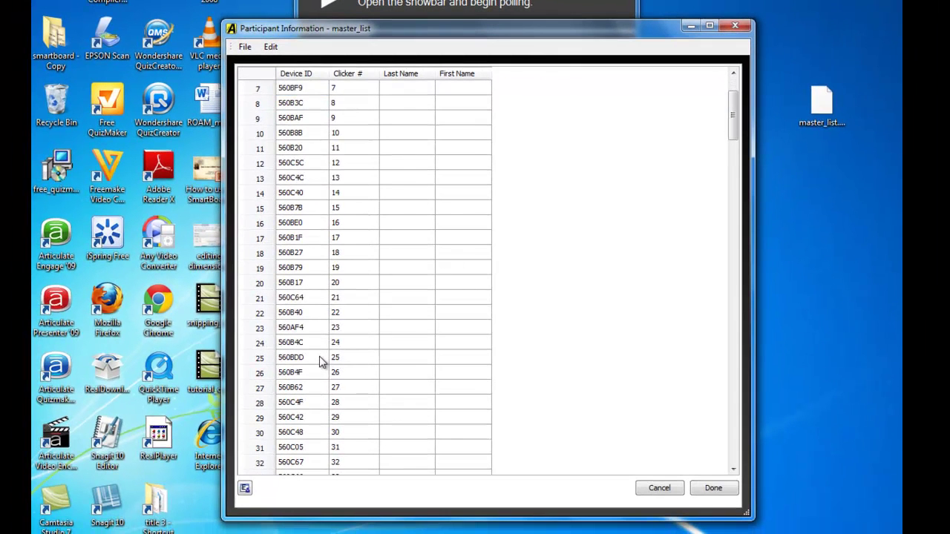
{"action": "scroll", "coordinate": [297, 341], "scroll_direction": "down", "scroll_amount": 2}
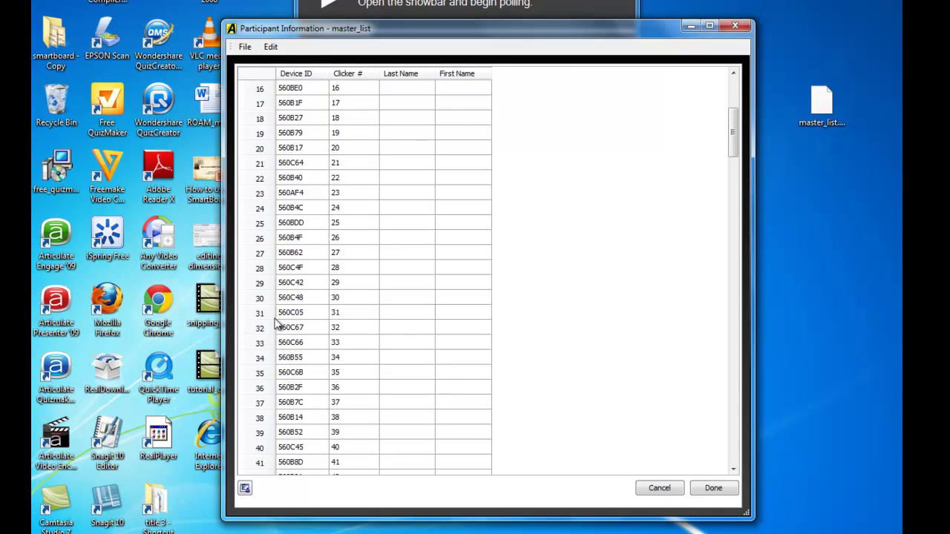
{"action": "left_click_drag", "start_coordinate": [260, 316], "coordinate": [435, 514]}
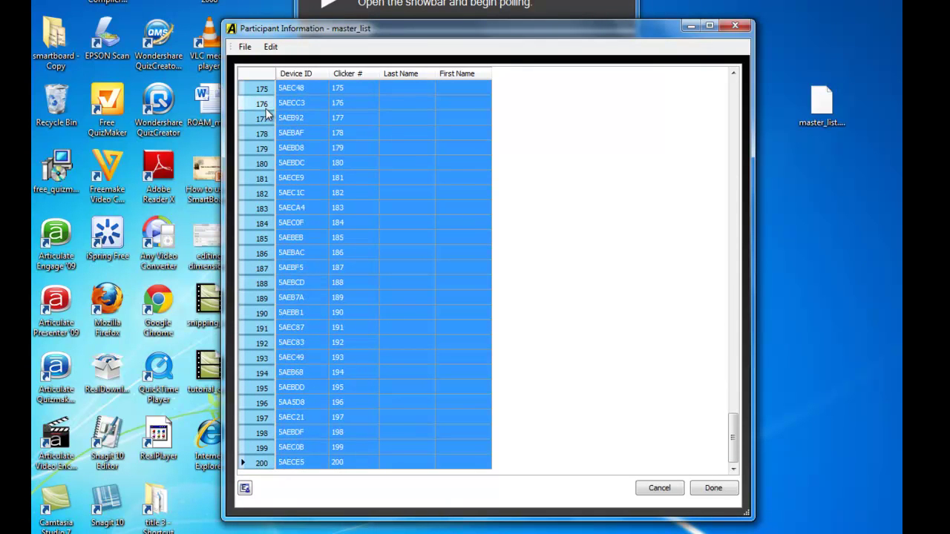
{"action": "left_click", "coordinate": [270, 46]}
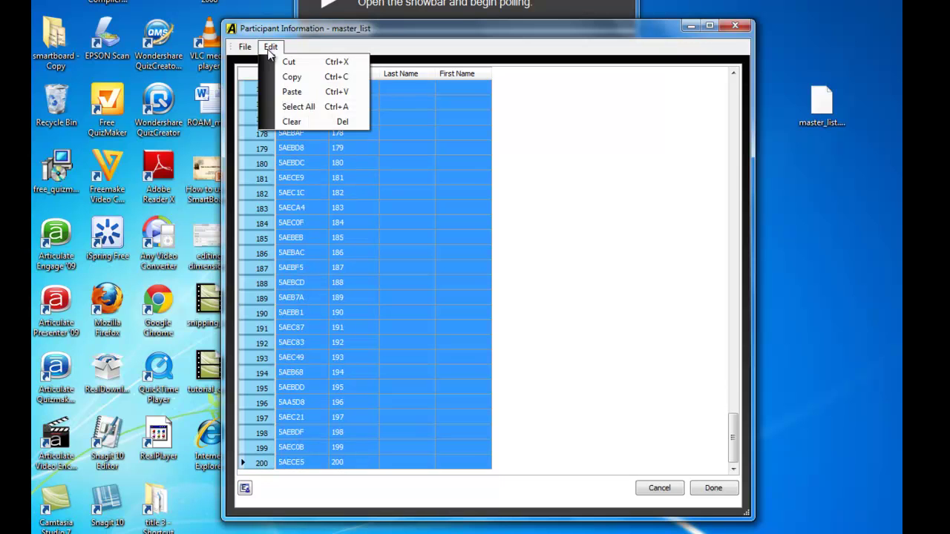
{"action": "left_click", "coordinate": [294, 121]}
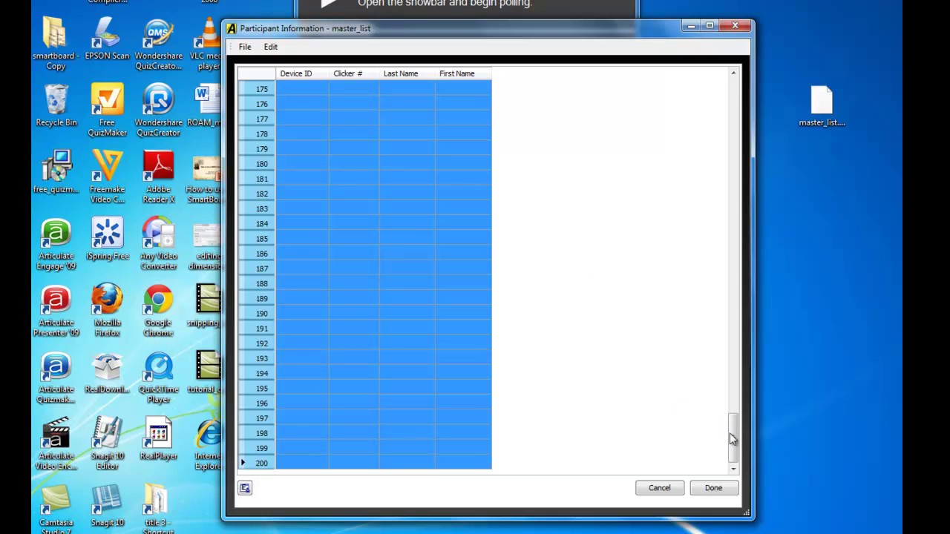
{"action": "left_click_drag", "start_coordinate": [733, 440], "coordinate": [706, 125]}
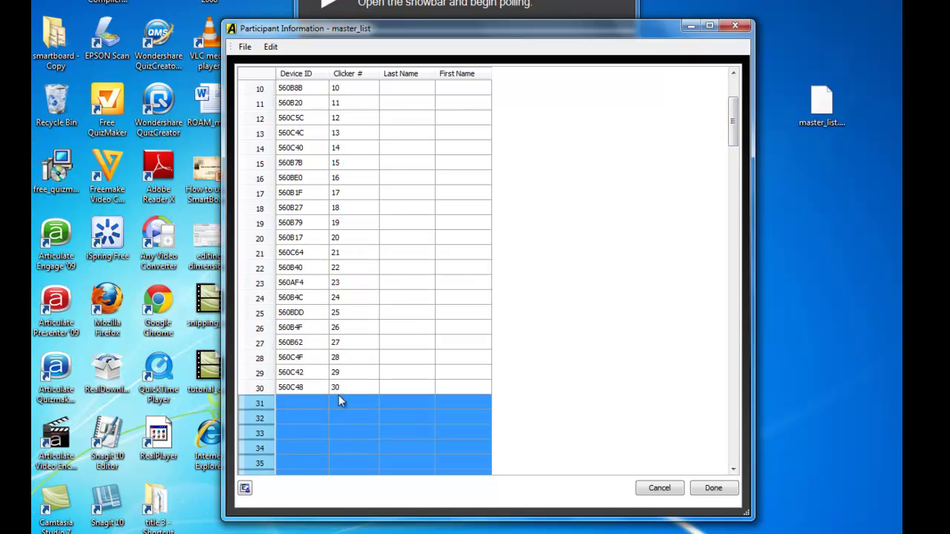
{"action": "left_click_drag", "start_coordinate": [733, 121], "coordinate": [732, 104]}
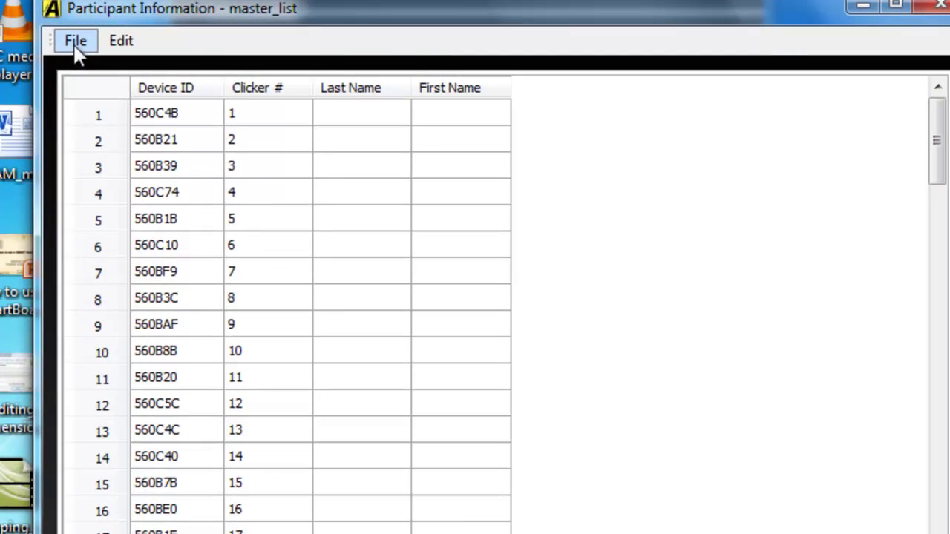
- Save the participant list under the new name bio101classlist
{"action": "left_click", "coordinate": [244, 47]}
{"action": "left_click", "coordinate": [140, 146]}
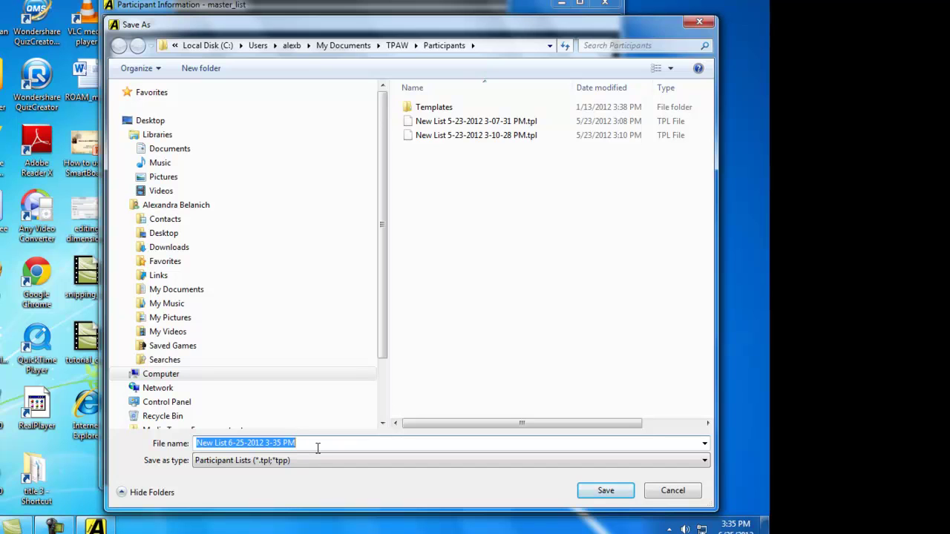
{"action": "type", "text": "bio"}
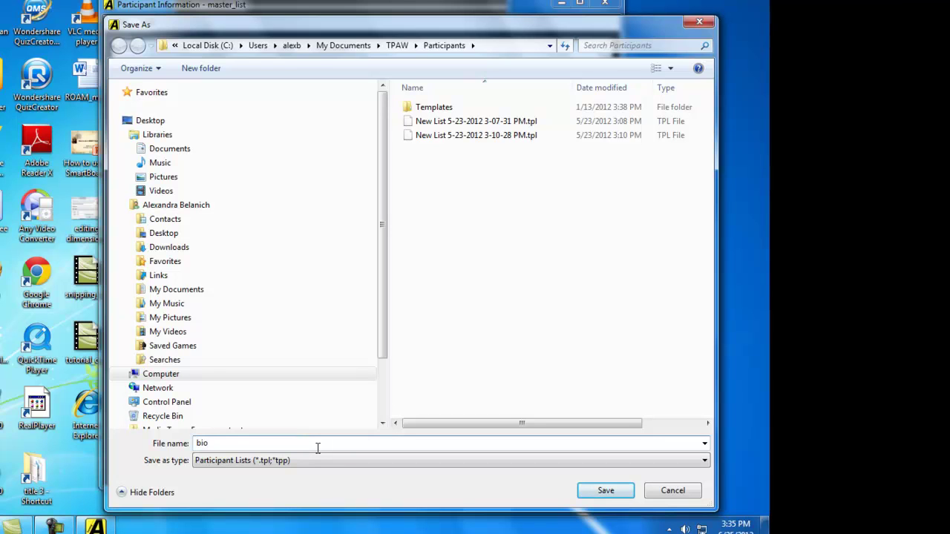
{"action": "type", "text": "101classlist"}
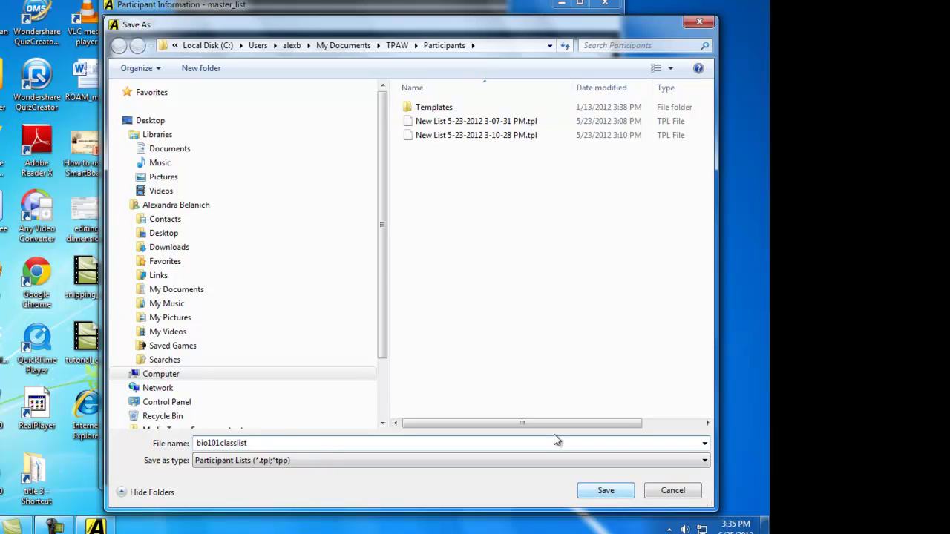
{"action": "left_click", "coordinate": [606, 491]}
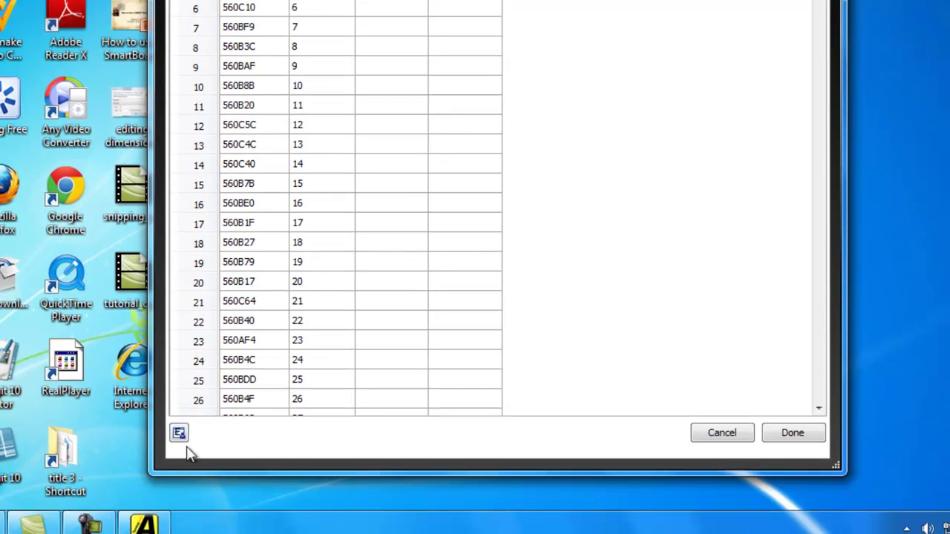
- Add an Address 1 field as a new column after First Name and select it
{"action": "left_click", "coordinate": [182, 434]}
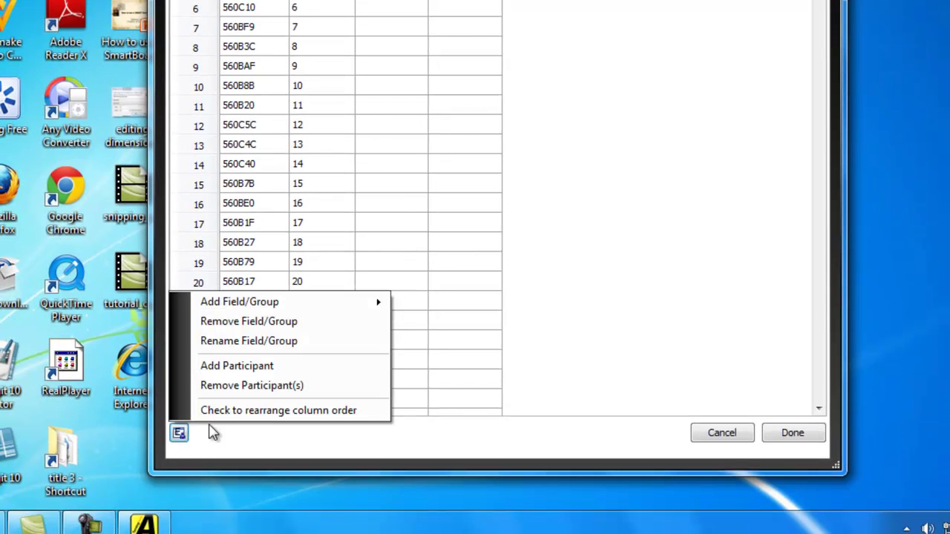
{"action": "mouse_move", "coordinate": [252, 301]}
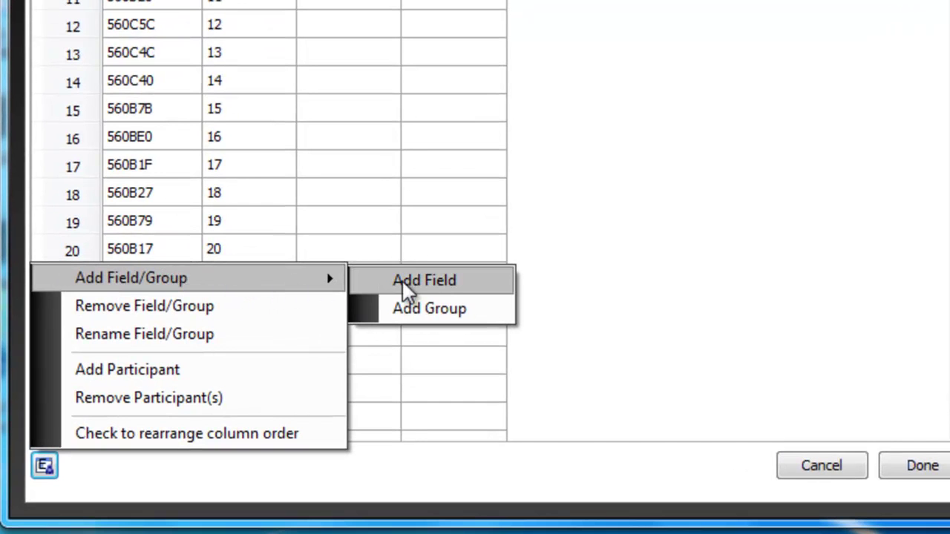
{"action": "left_click", "coordinate": [441, 279]}
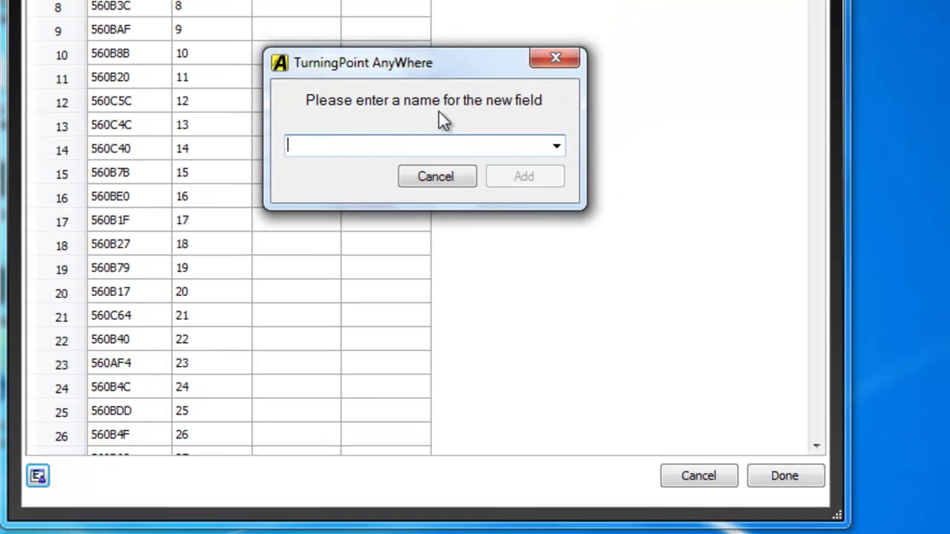
{"action": "left_click", "coordinate": [557, 150]}
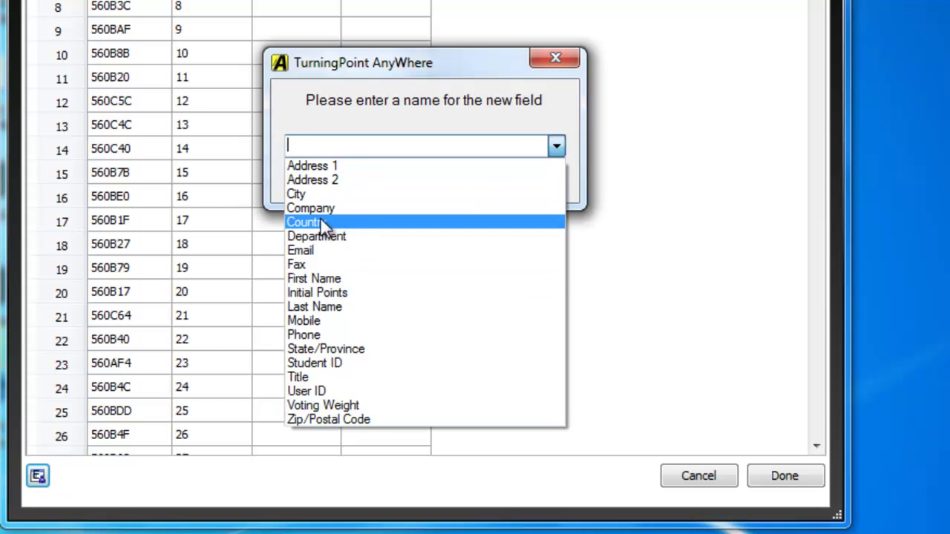
{"action": "left_click", "coordinate": [555, 147]}
{"action": "left_click", "coordinate": [555, 147]}
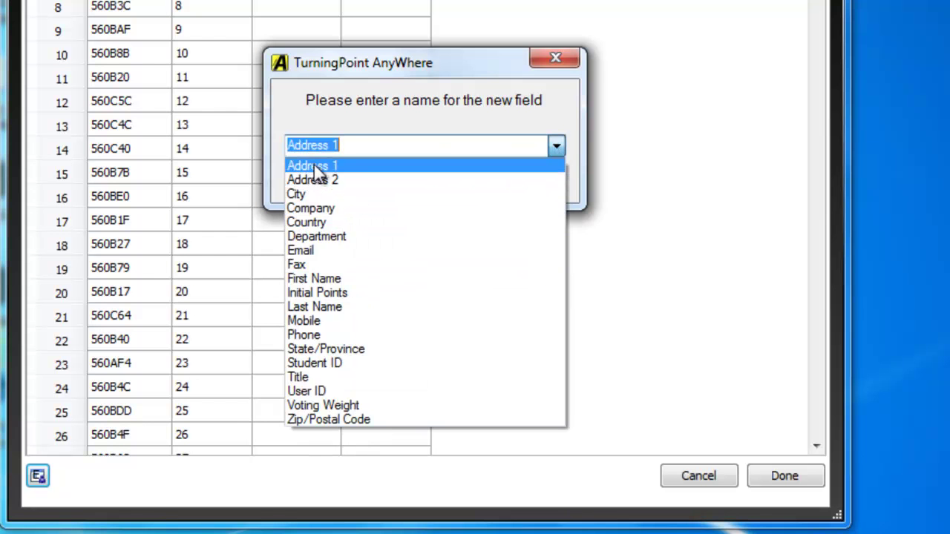
{"action": "left_click", "coordinate": [314, 165]}
{"action": "left_click", "coordinate": [536, 180]}
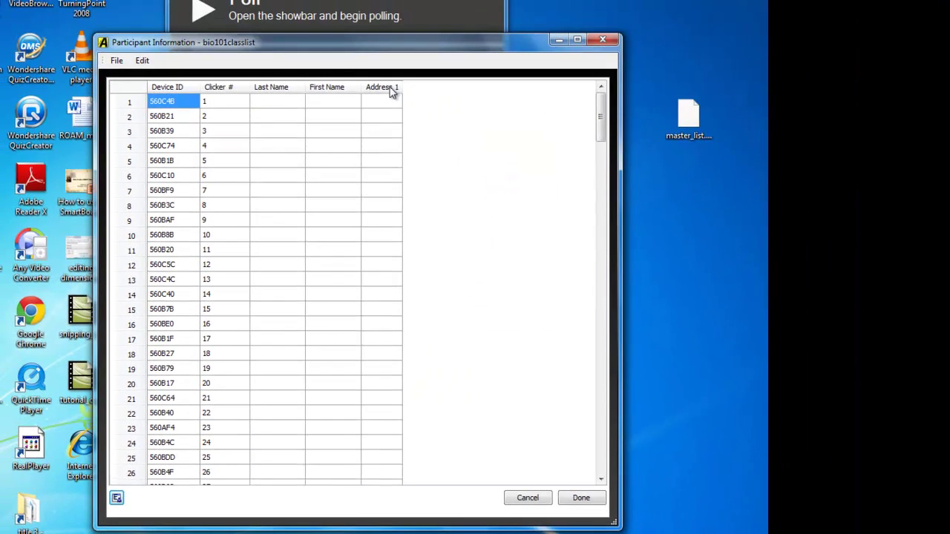
{"action": "left_click", "coordinate": [410, 38]}
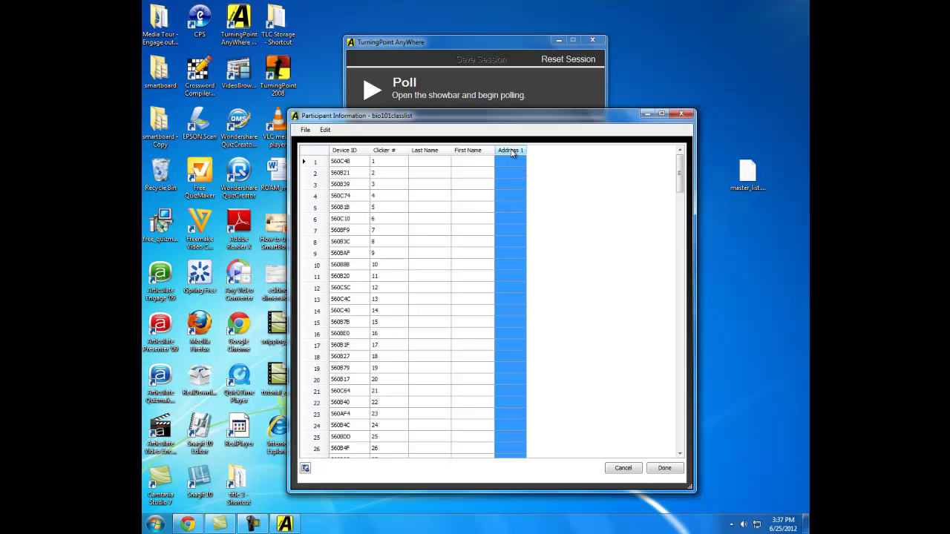
- Rename the Address 1 column to Middle Name
{"action": "right_click", "coordinate": [512, 151]}
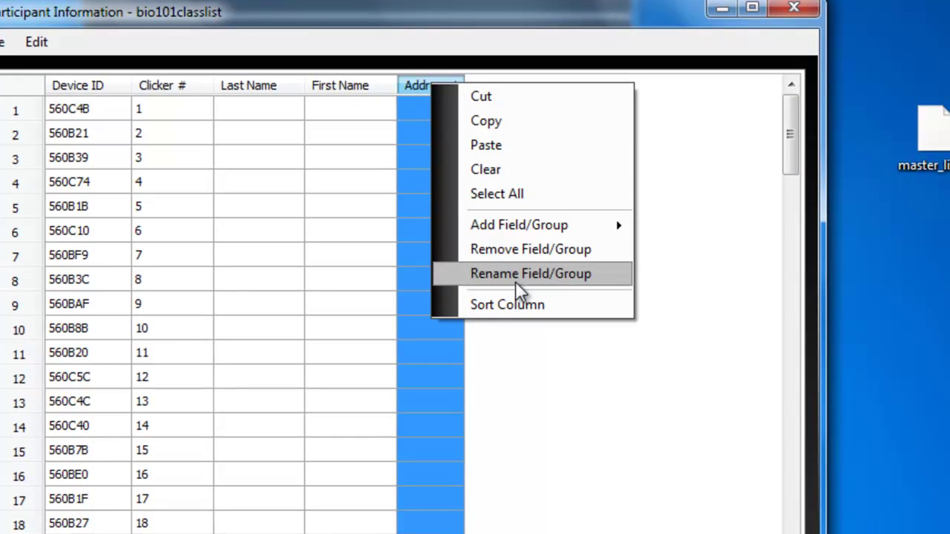
{"action": "left_click", "coordinate": [508, 275]}
{"action": "key", "text": "BackSpace"}
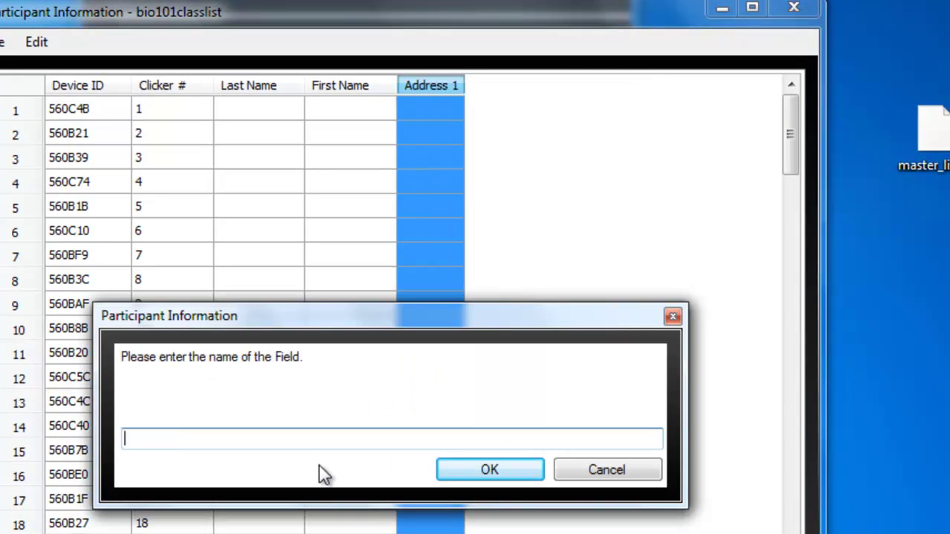
{"action": "type", "text": "Middle"}
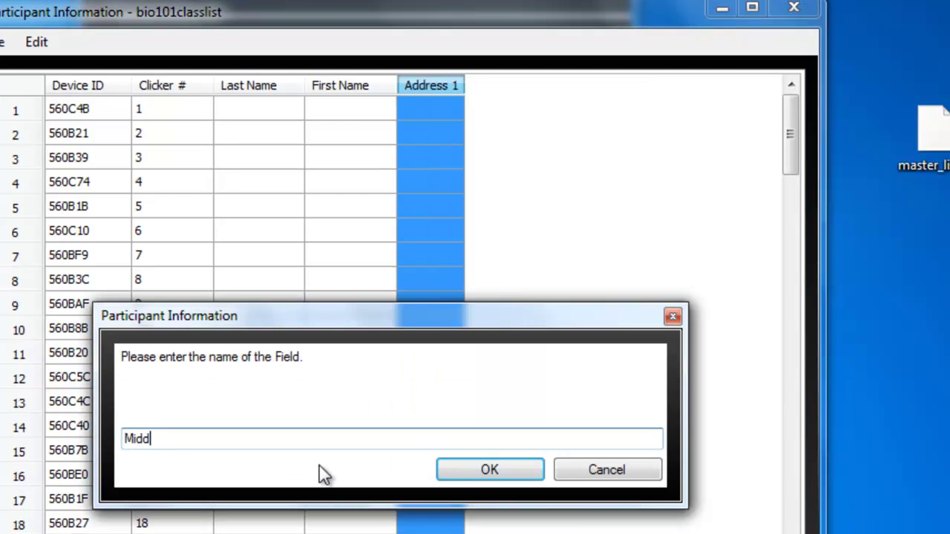
{"action": "type", "text": "me"}
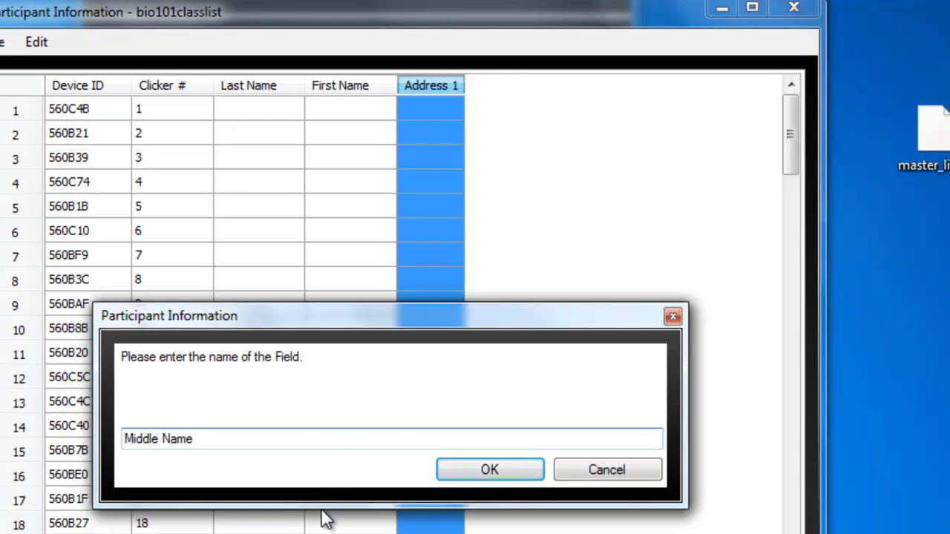
{"action": "left_click", "coordinate": [492, 474]}
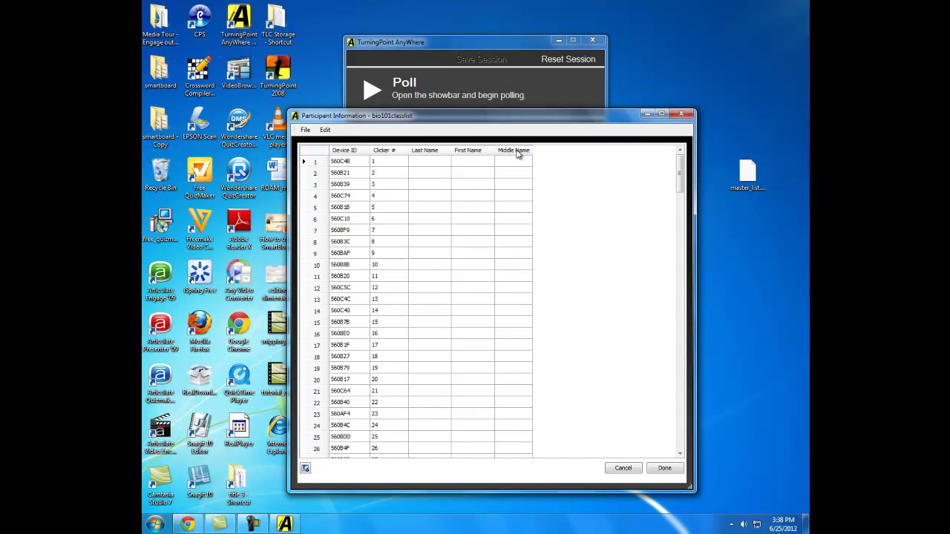
- Remove the Middle Name column from the participant list
{"action": "left_click", "coordinate": [517, 151]}
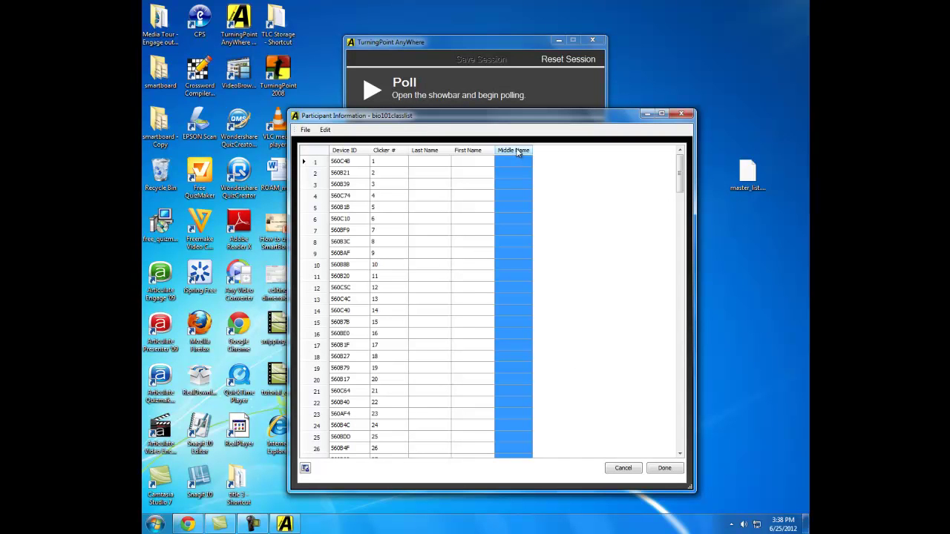
{"action": "right_click", "coordinate": [510, 150]}
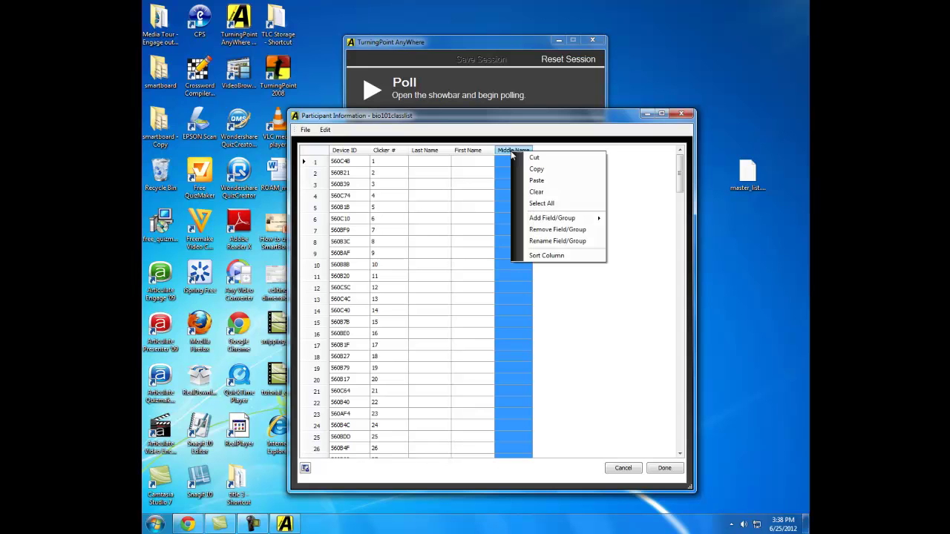
{"action": "left_click", "coordinate": [549, 229]}
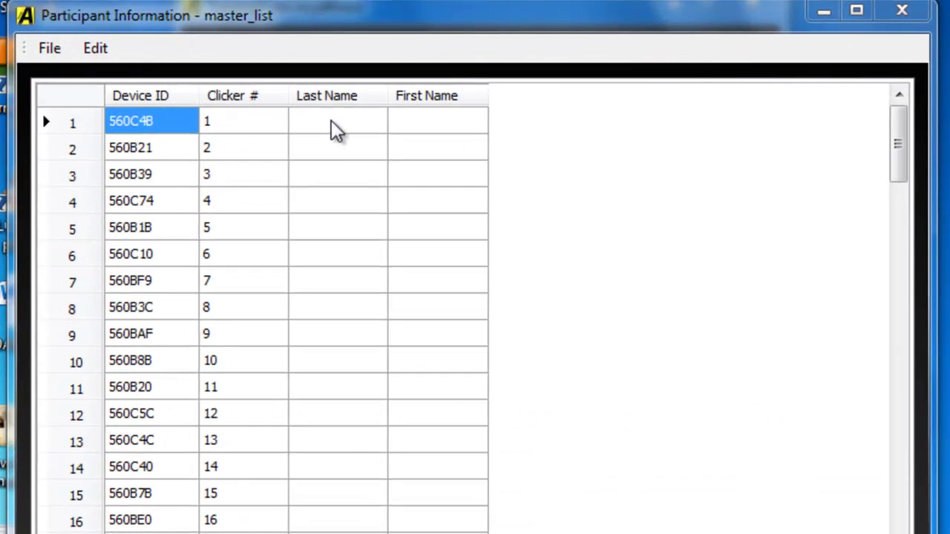
- Enter each student's last and first name for clickers 1 and 2
{"action": "left_click", "coordinate": [414, 97]}
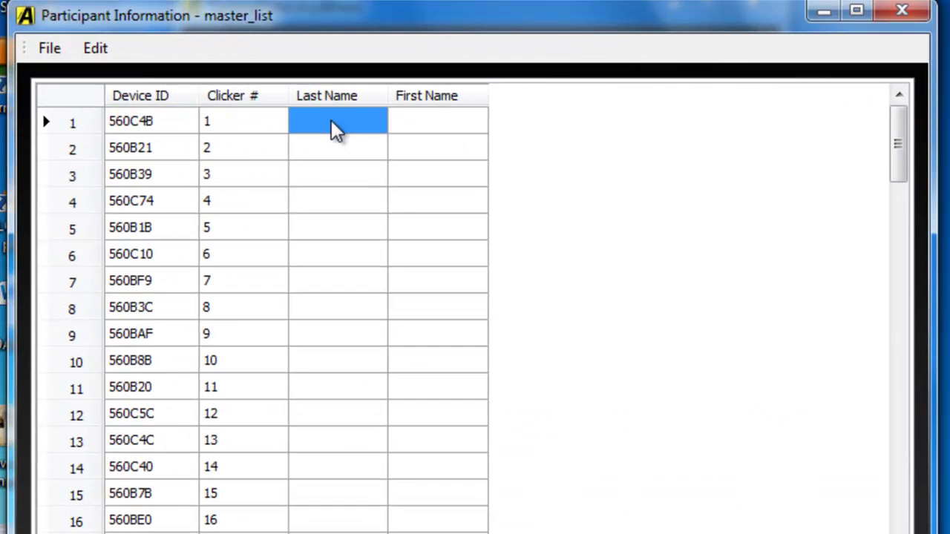
{"action": "left_click", "coordinate": [331, 119]}
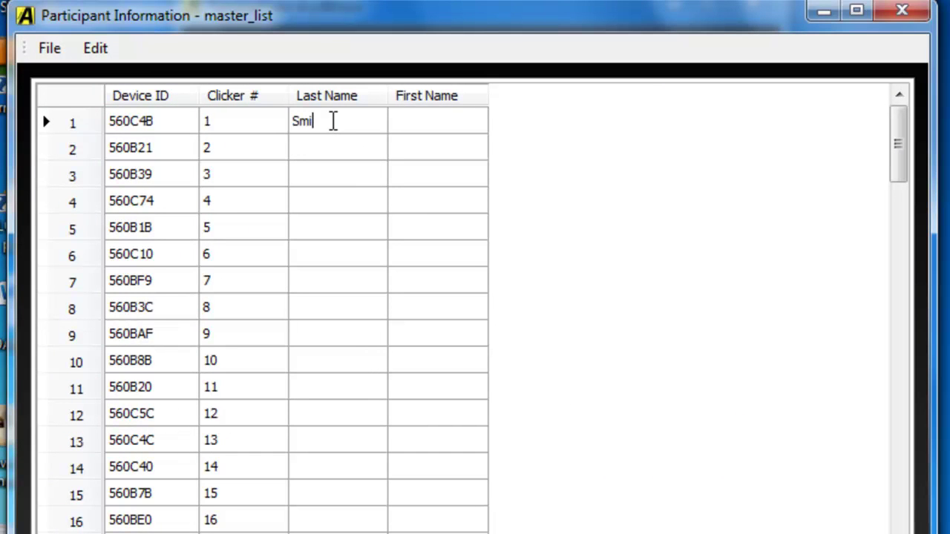
{"action": "key", "text": "Tab"}
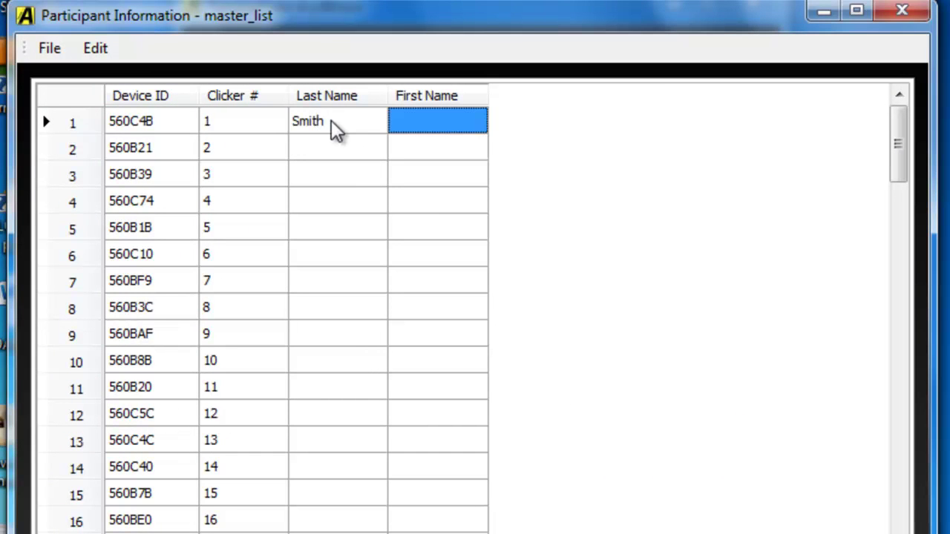
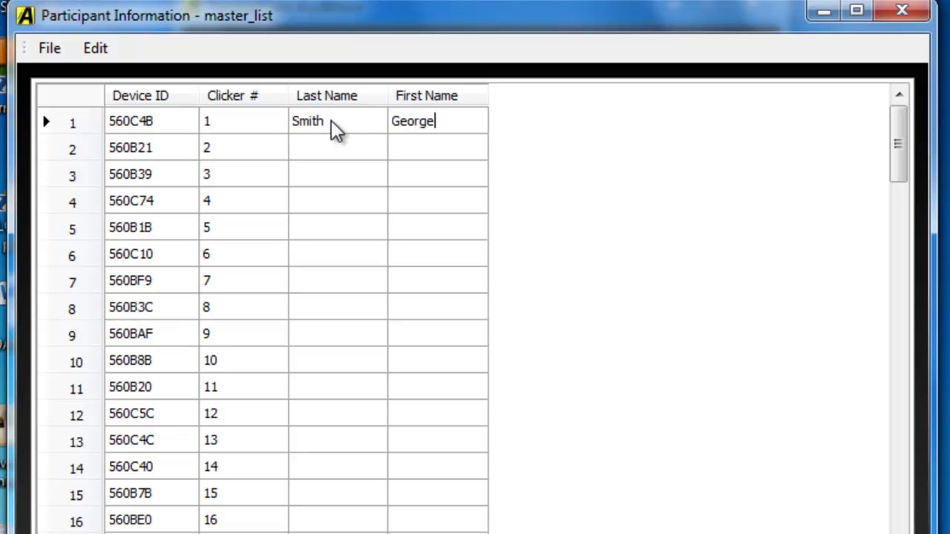
{"action": "key", "text": "Tab"}
{"action": "key", "text": "Tab"}
{"action": "key", "text": "Tab"}
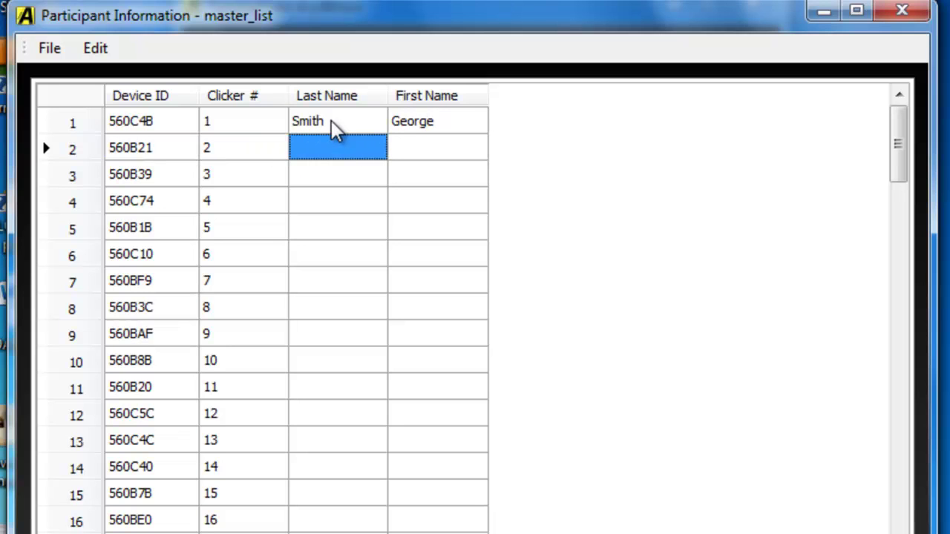
{"action": "key", "text": "Tab"}
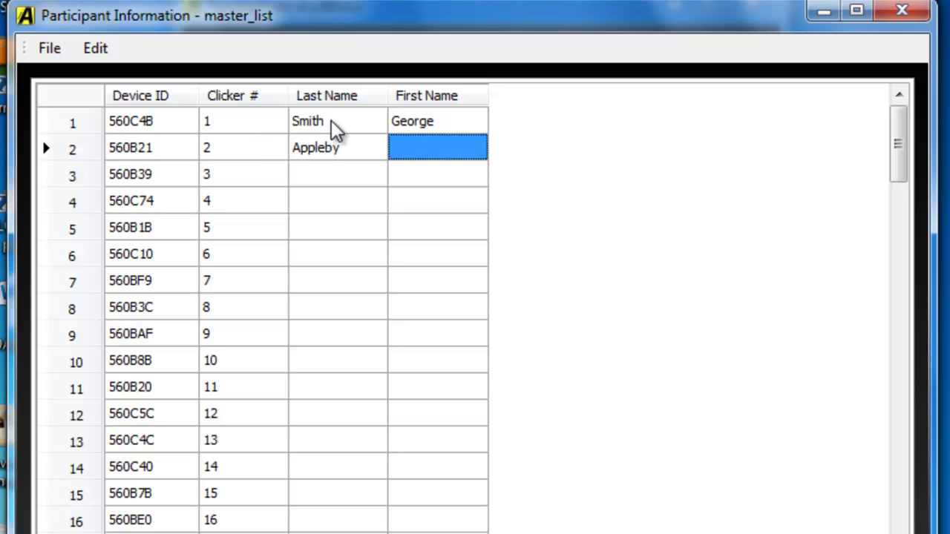
- Enter the student's last and first name for clicker 3 and finish editing with Done
{"action": "key", "text": "Tab"}
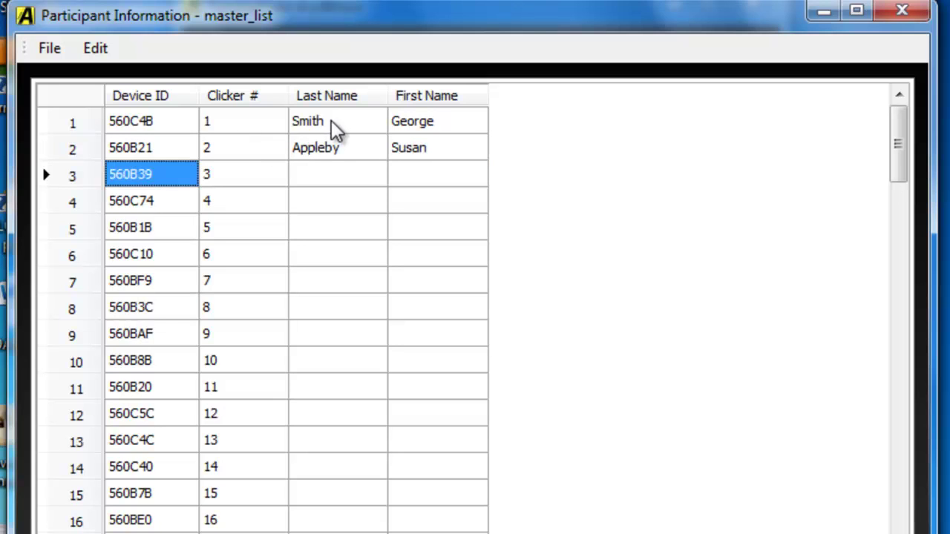
{"action": "key", "text": "Tab"}
{"action": "key", "text": "Tab"}
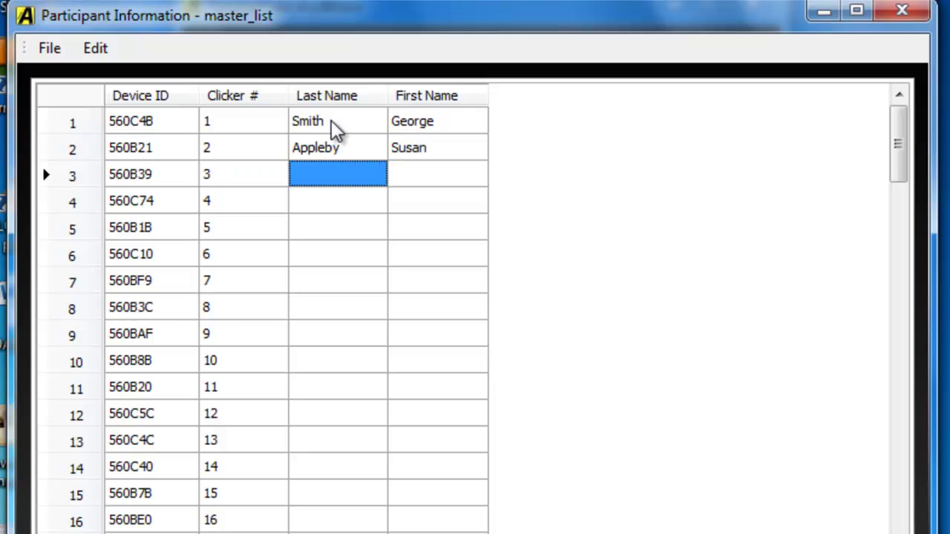
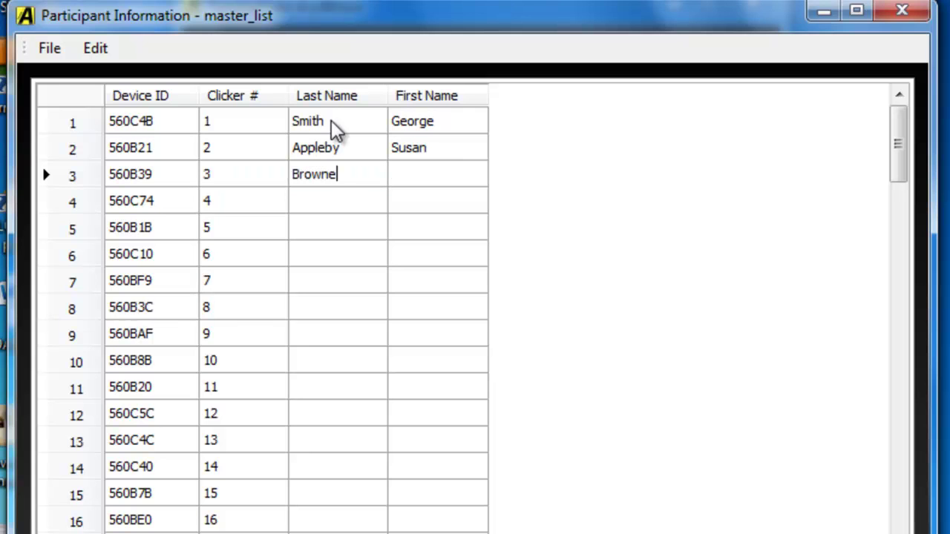
{"action": "key", "text": "Tab"}
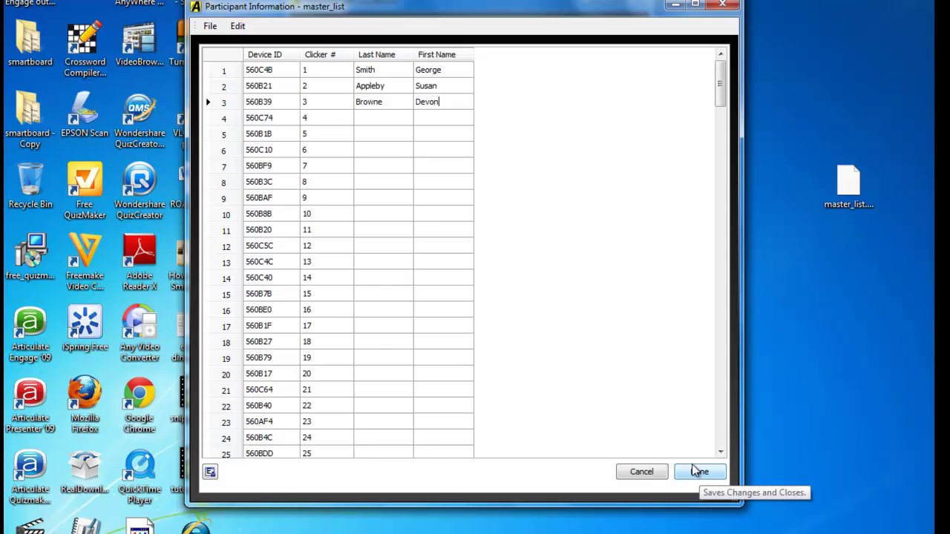
{"action": "left_click", "coordinate": [699, 472]}
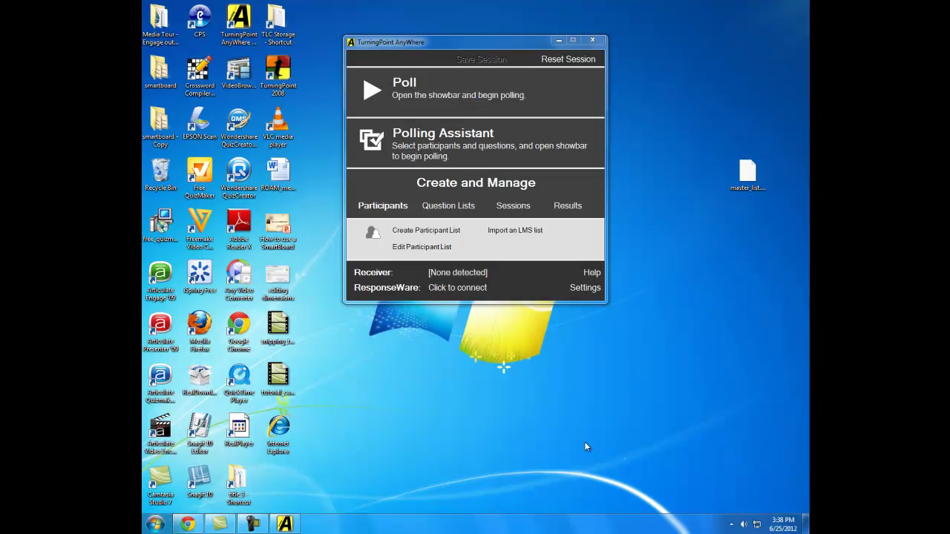